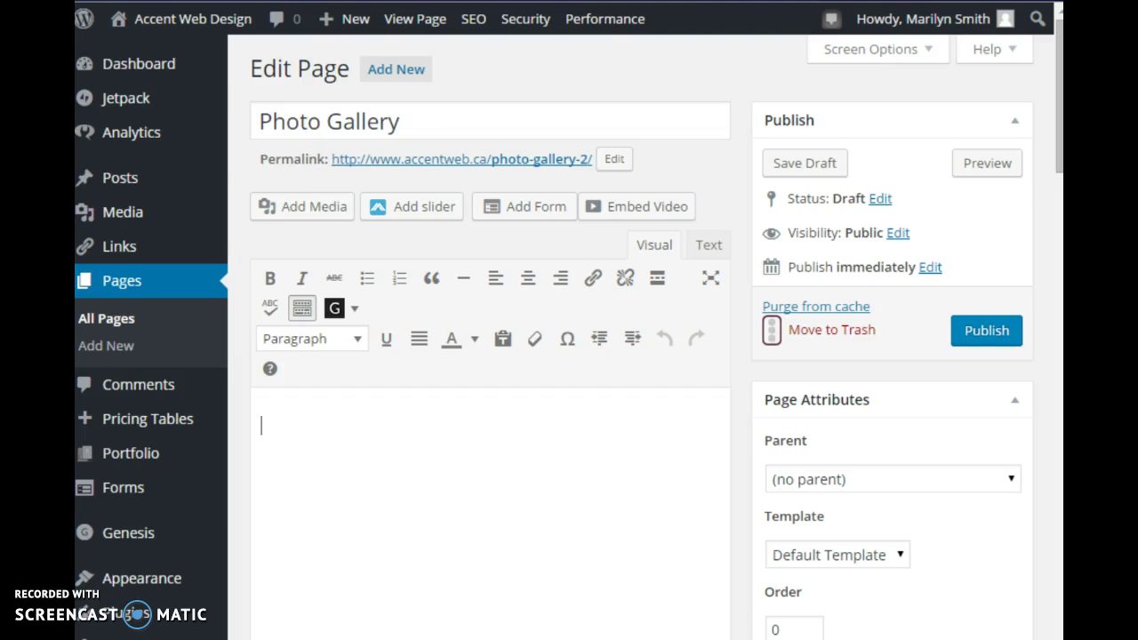
From the Insert Media window, begin a new gallery and browse the computer for photos to upload
left_click(335, 214)
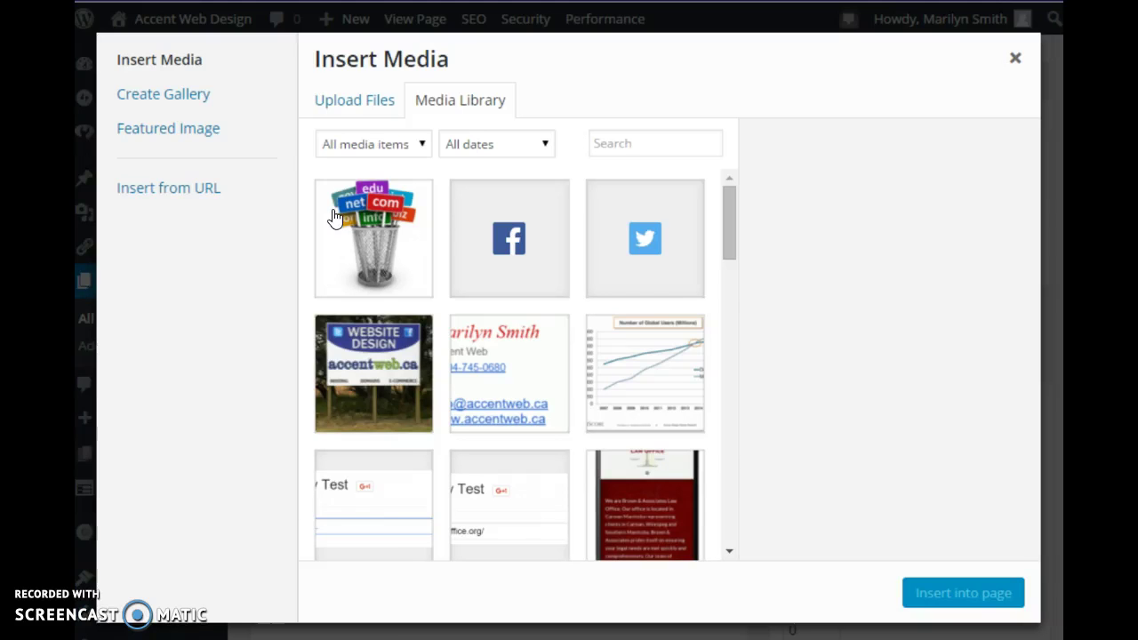
left_click(146, 97)
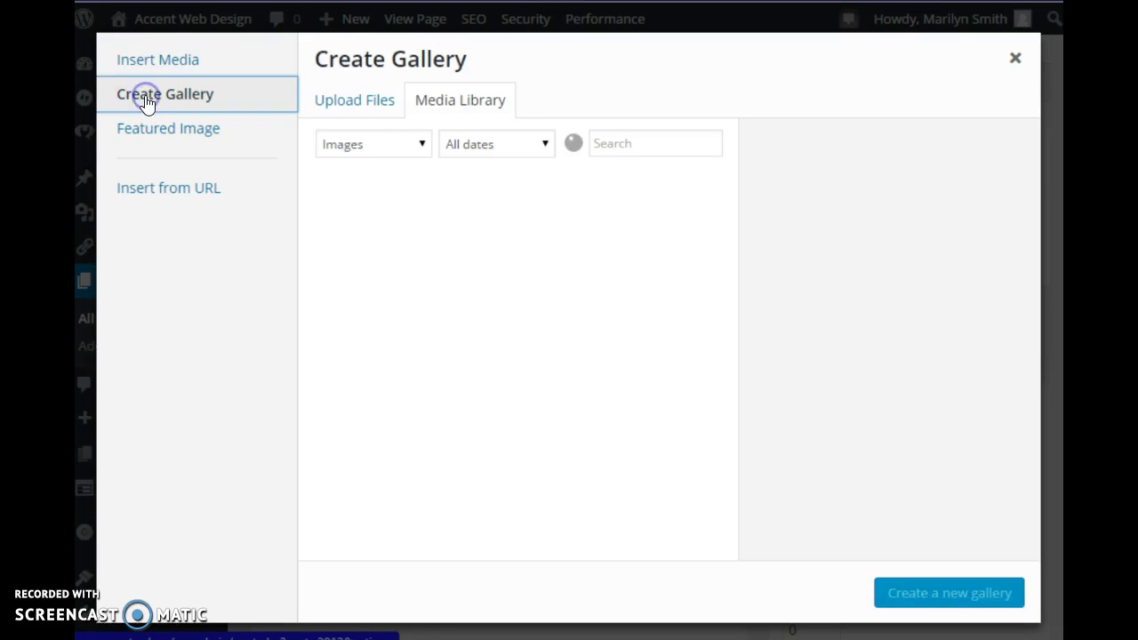
left_click(366, 107)
left_click(716, 360)
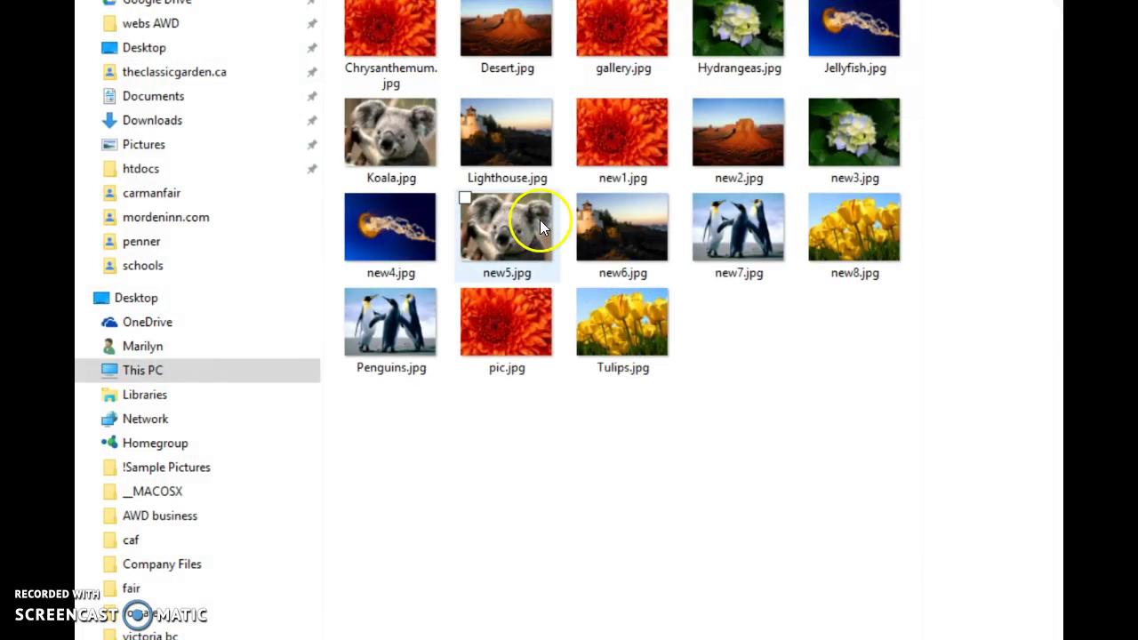
Select new1.jpg through new8.jpg in the Open dialog
left_click(636, 119)
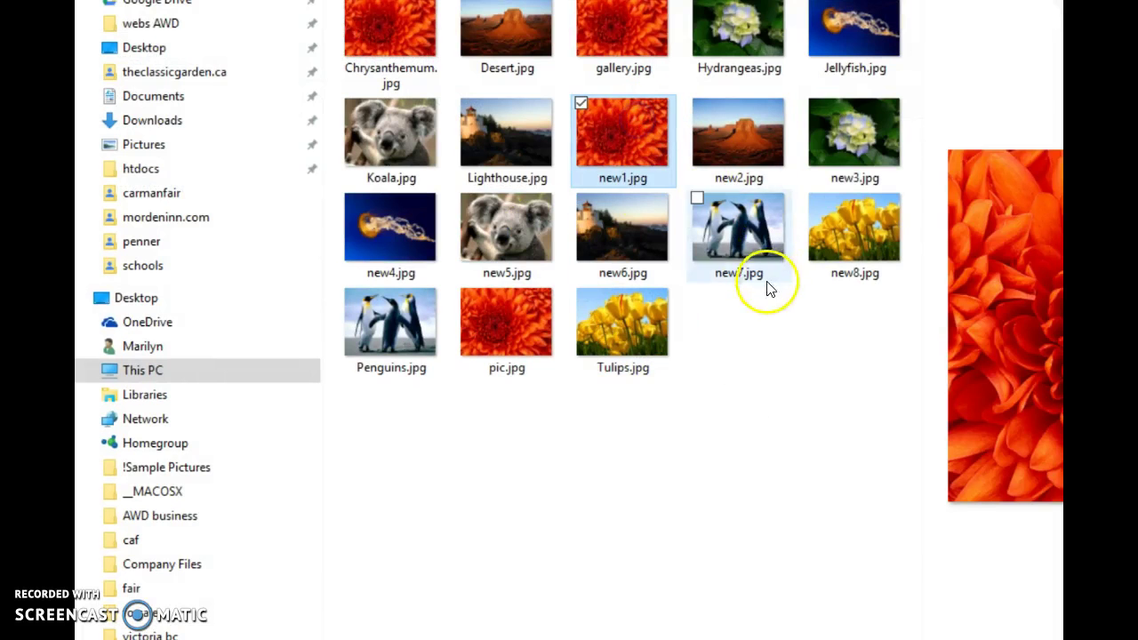
left_click(853, 233, "shift")
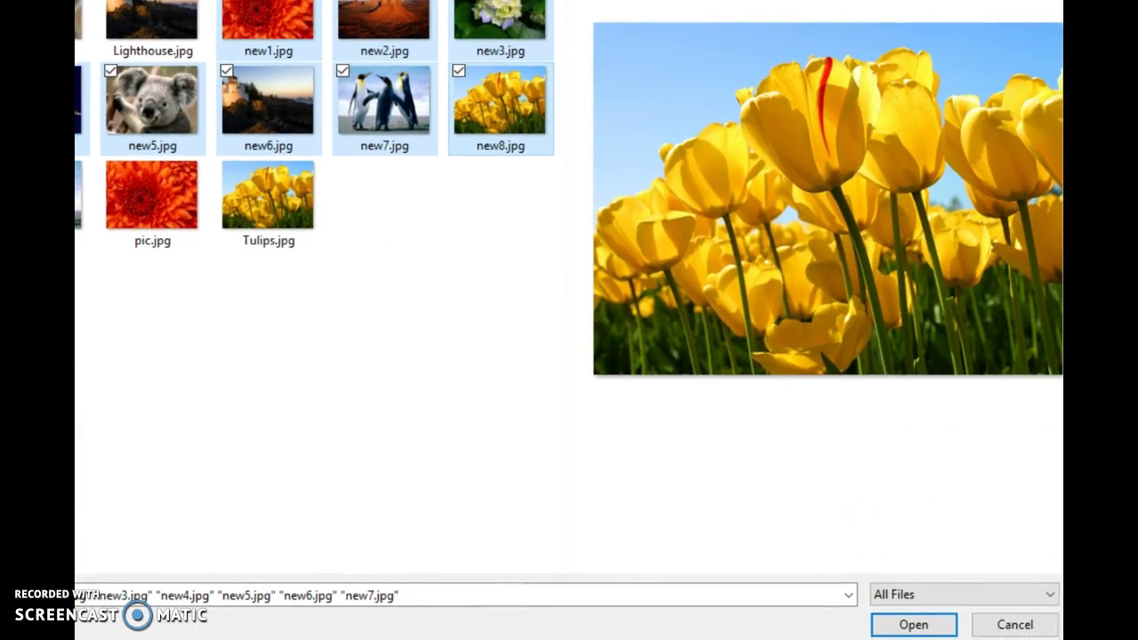
Upload new1.jpg–new8.jpg into the Create Gallery view with all eight selected
left_click(934, 625)
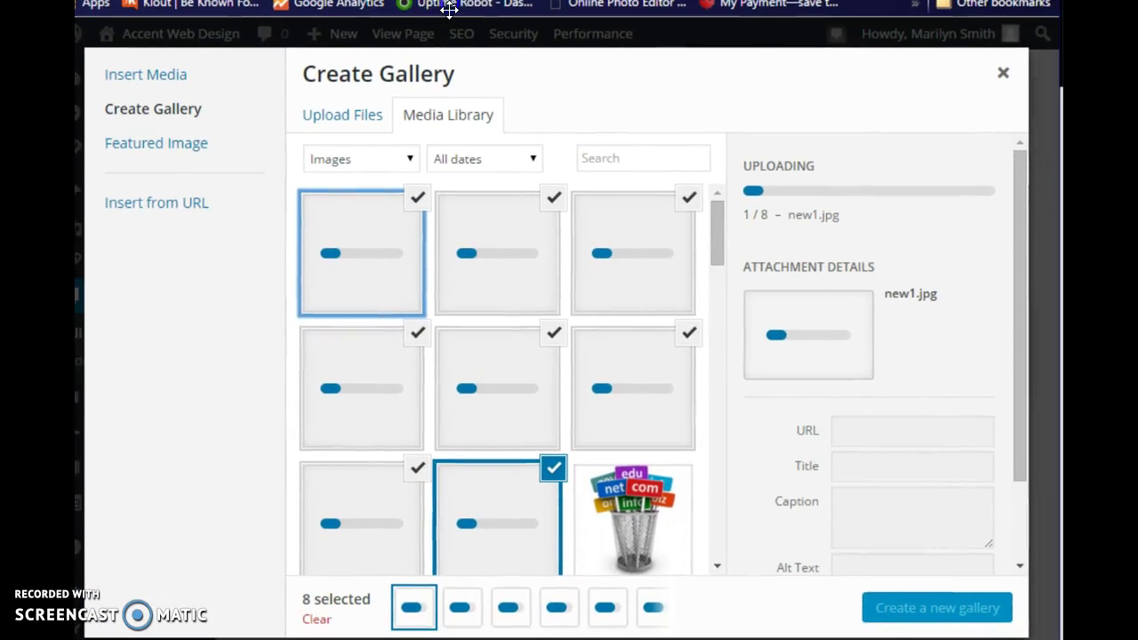
left_click(386, 275)
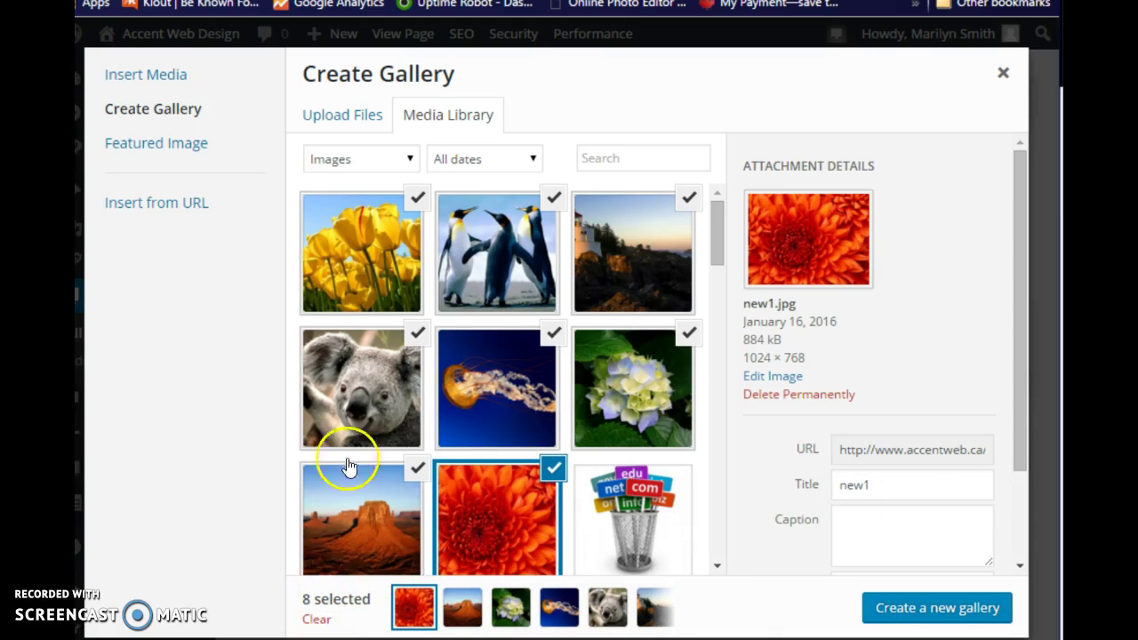
Retitle the yellow tulips photo (new8.jpg) to 'Yellow Tulips | Accent Web'
left_click(367, 256)
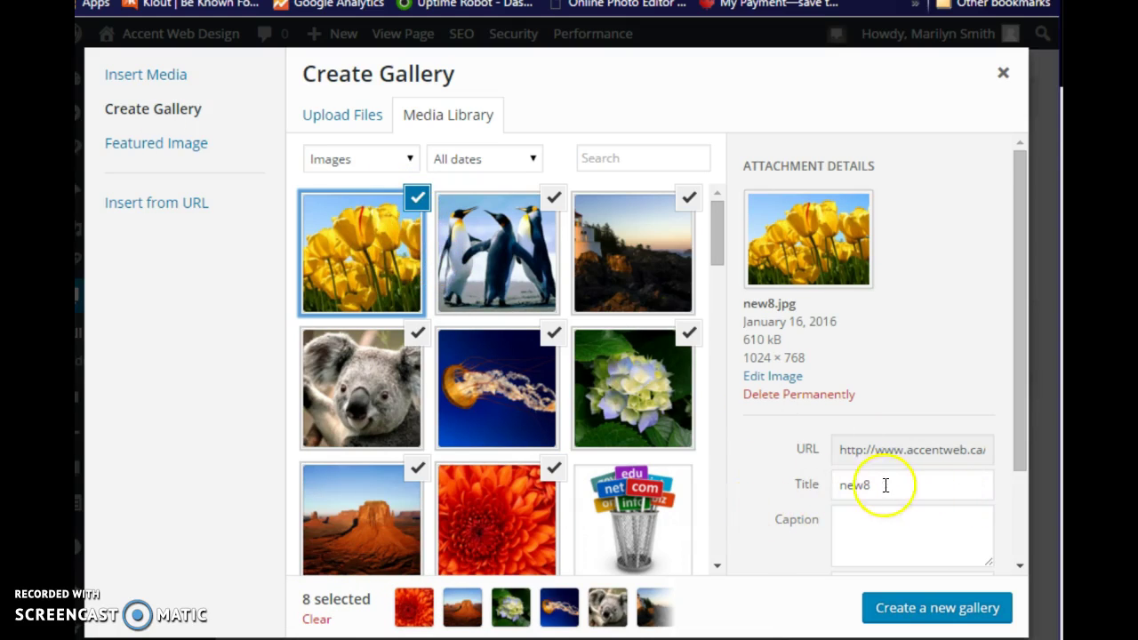
left_click_drag(885, 485, 802, 488)
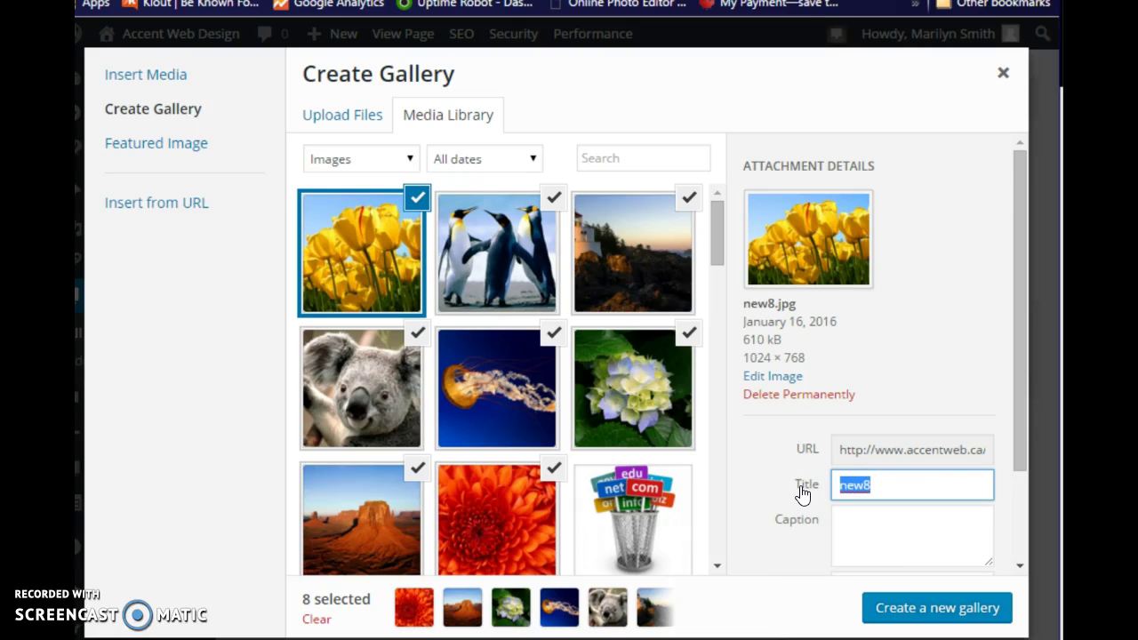
type("Ye")
type("ll")
type("ow ")
type("Tulips")
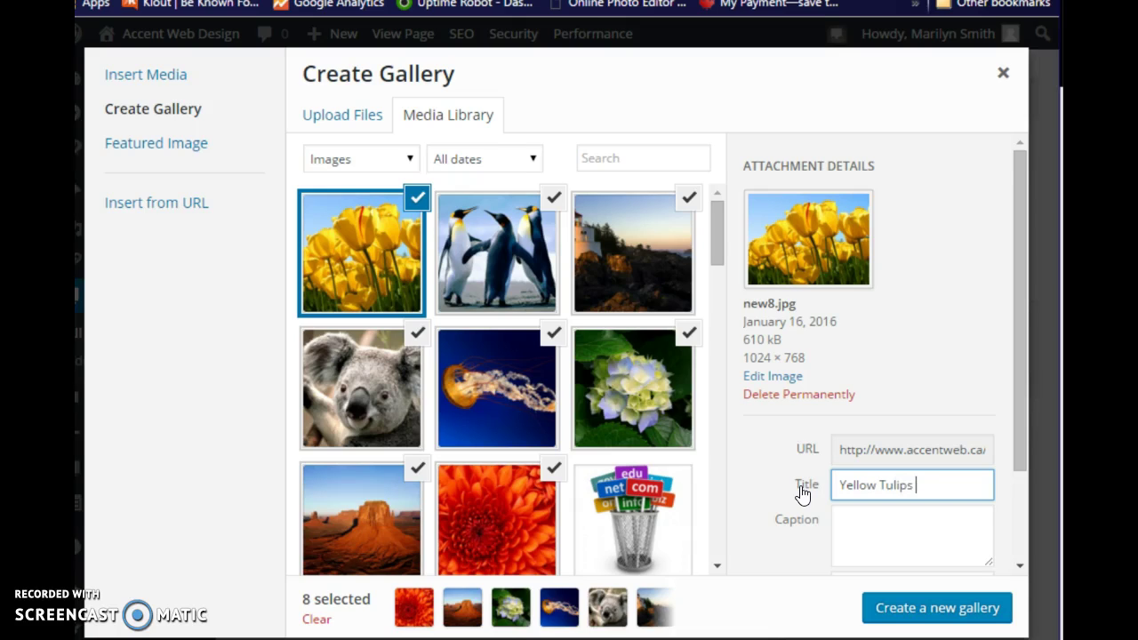
type("| Accent")
type("Web")
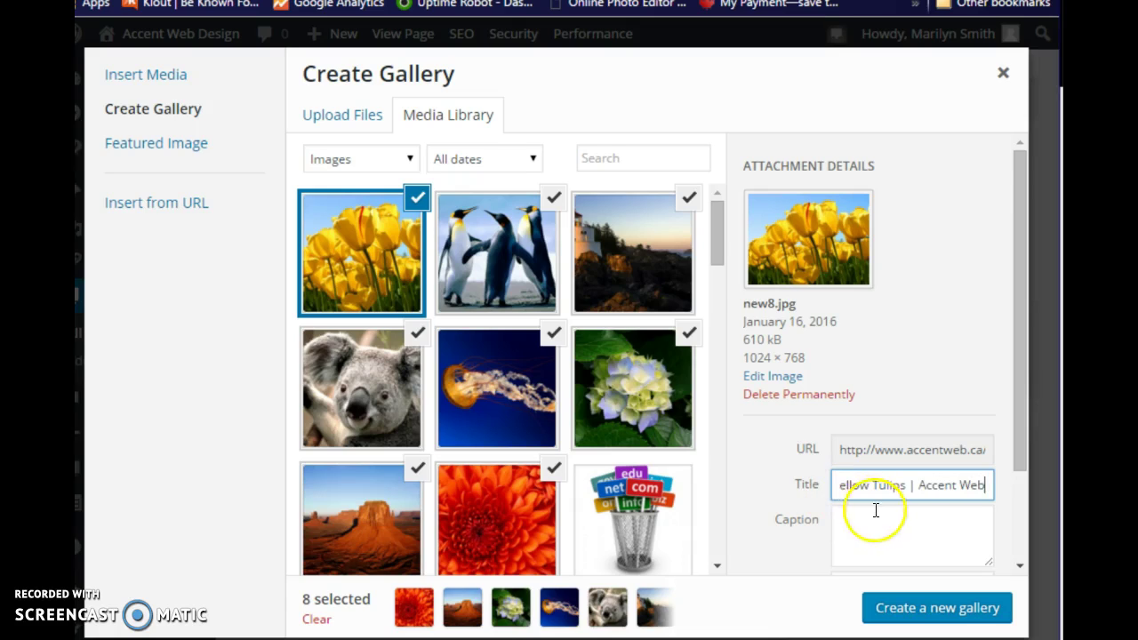
left_click(874, 511)
Copy that title into the tulip photo's caption, alt text and description
triple_click(889, 490)
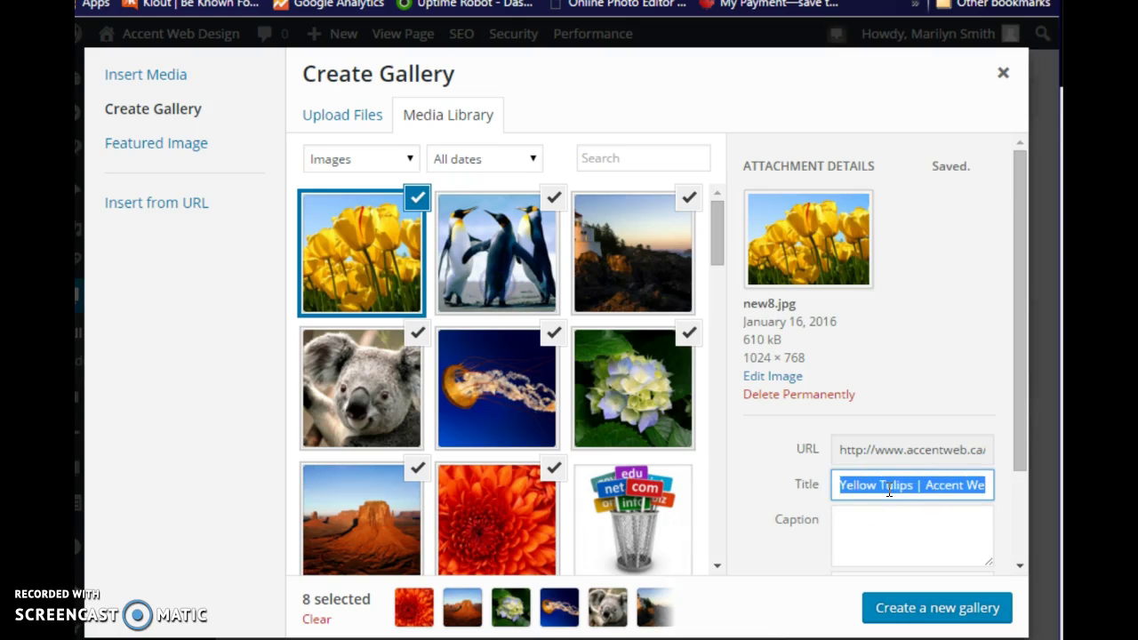
left_click(893, 521)
type("Yellow Tulips | Accent Web")
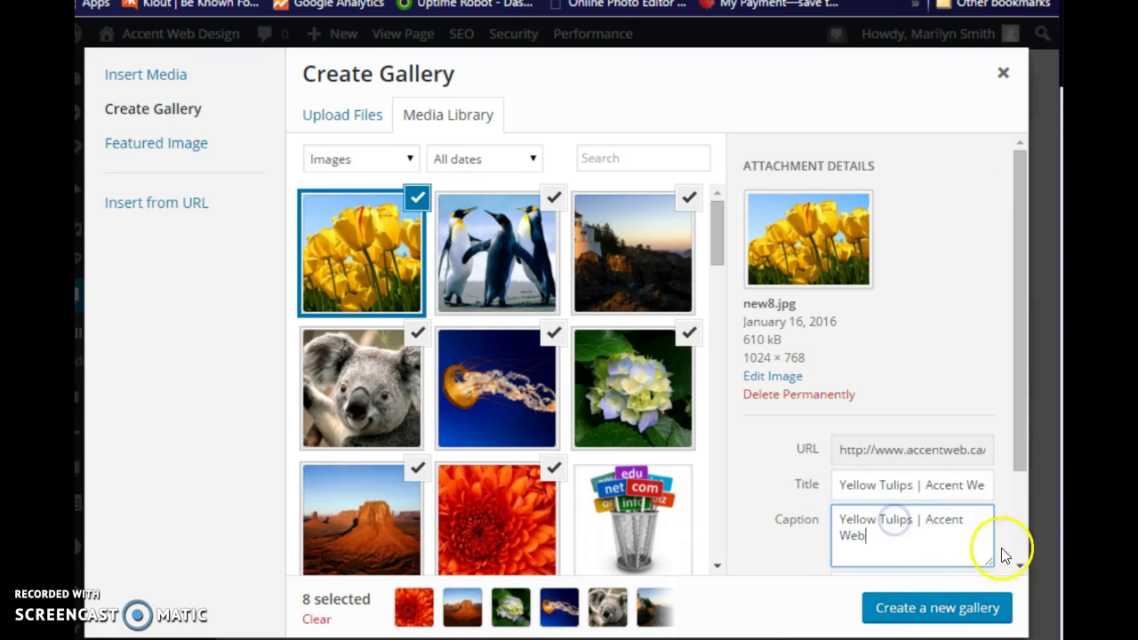
left_click_drag(1023, 449, 1020, 560)
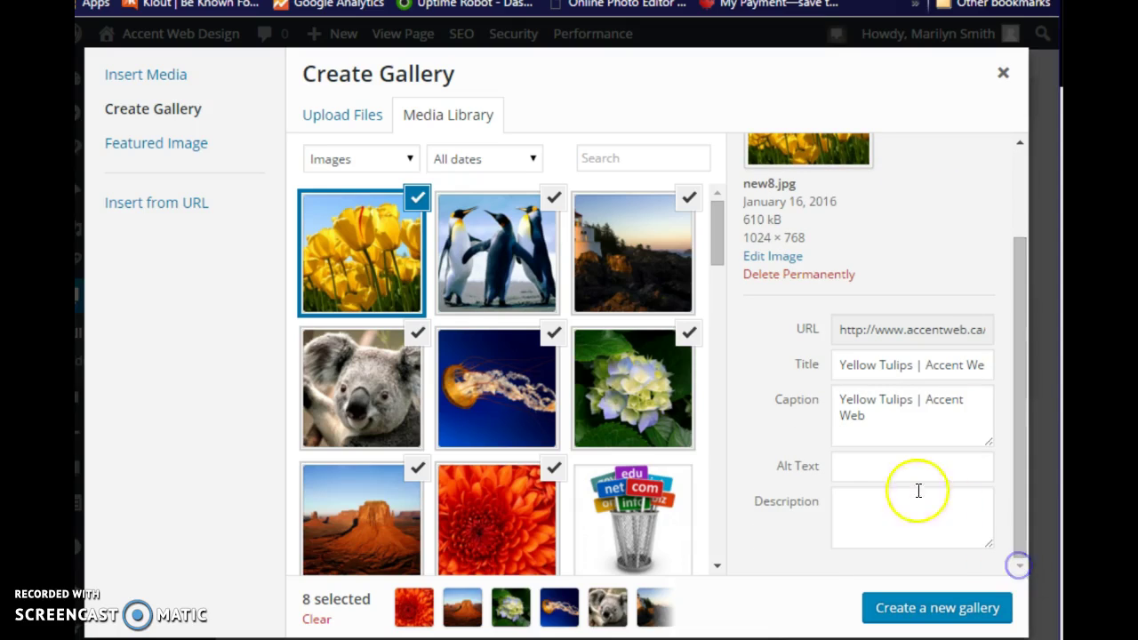
left_click(895, 465)
type("Yellow Tulips | Accent Web")
left_click(881, 502)
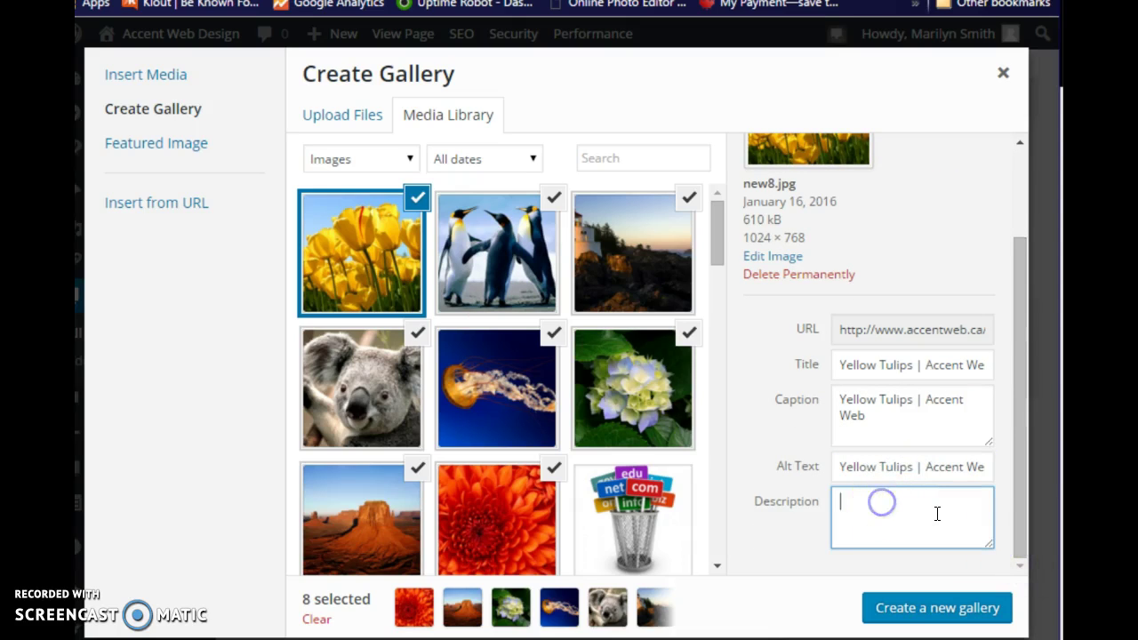
type("Yellow Tulips | Accent Web")
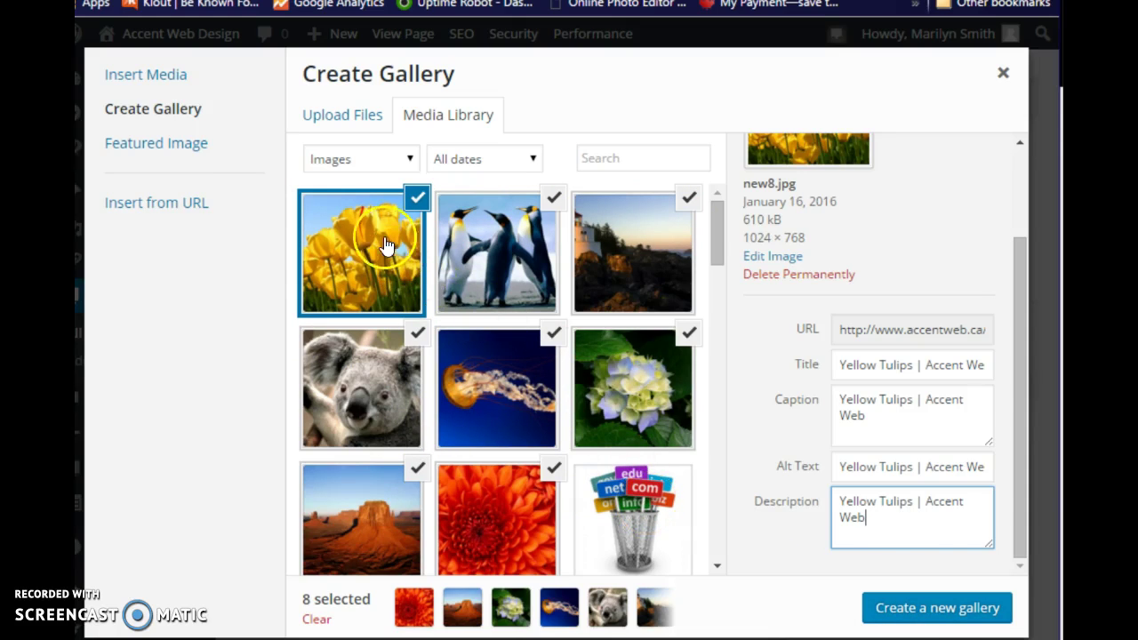
Create the eight-photo gallery with Link To set to Media File and 4 columns
left_click(944, 610)
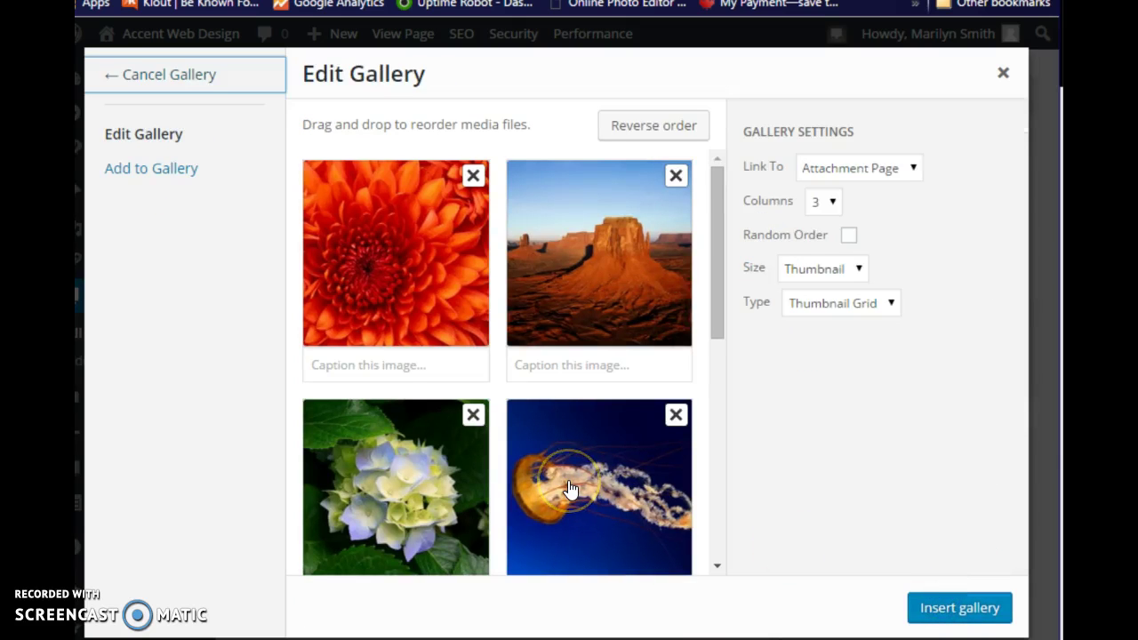
left_click(900, 167)
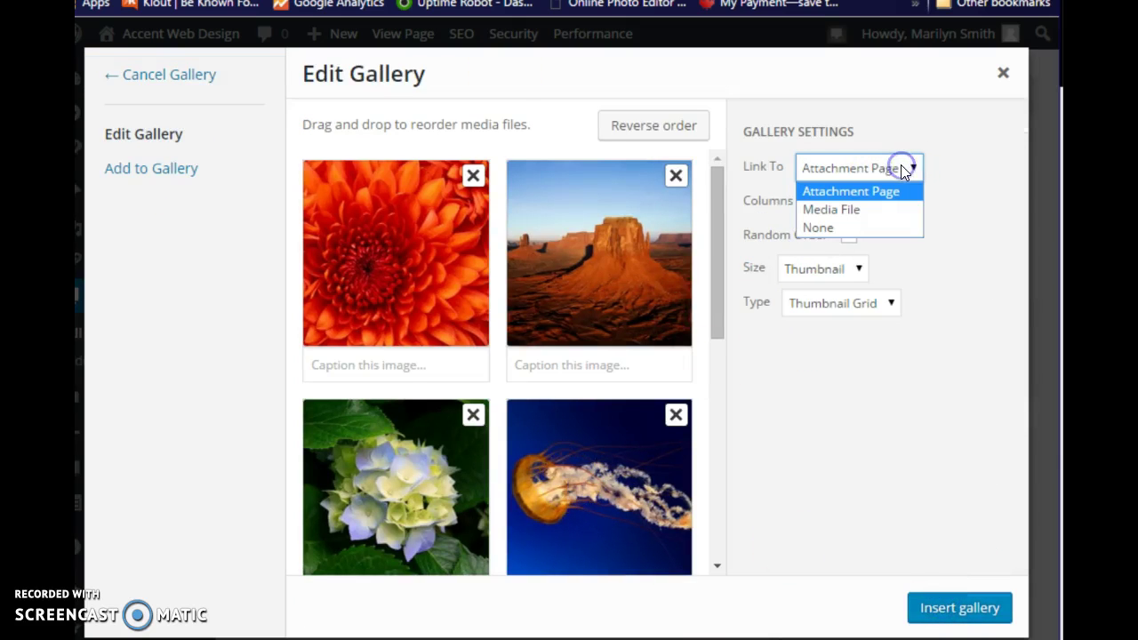
left_click(836, 210)
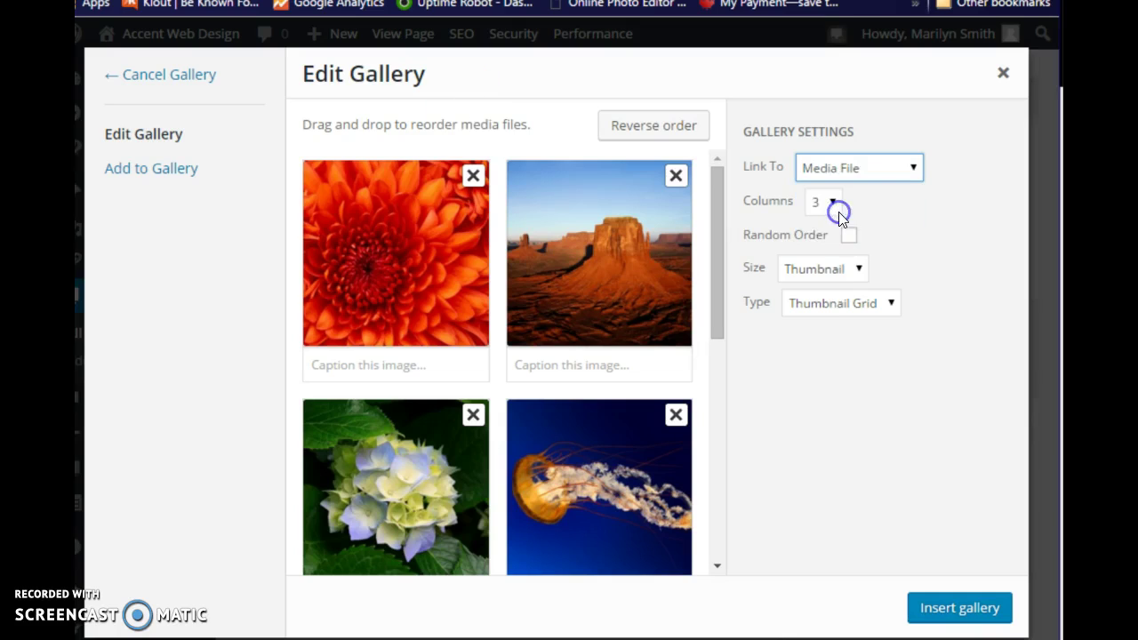
left_click(828, 202)
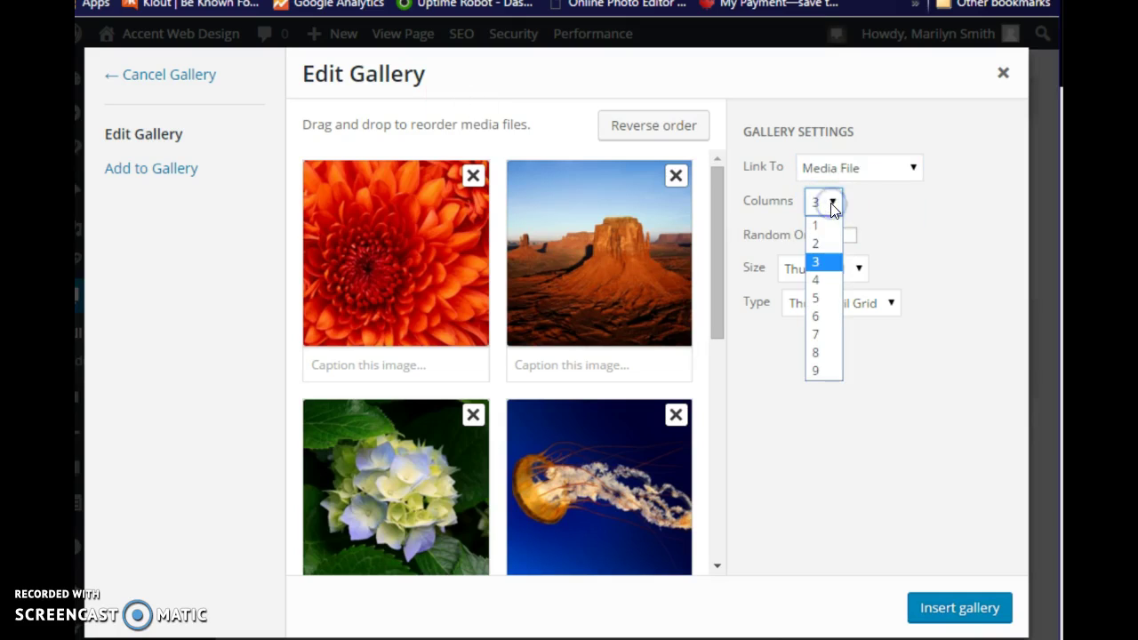
left_click(821, 279)
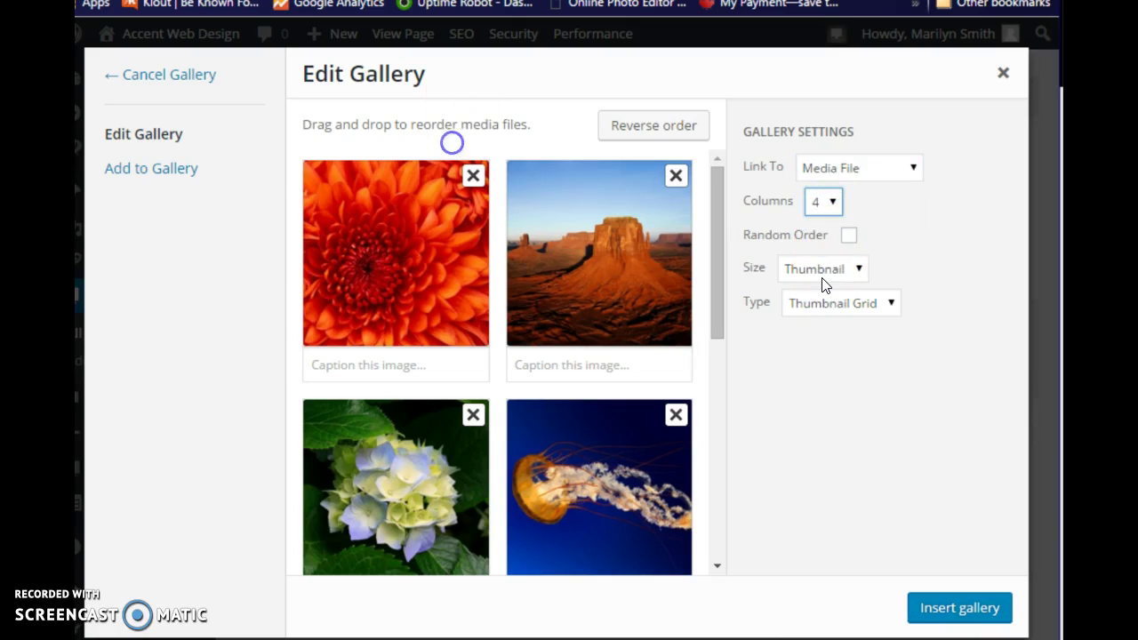
left_click(855, 269)
left_click(851, 306)
left_click(950, 609)
Insert the gallery into the Photo Gallery page and publish it
left_click(949, 609)
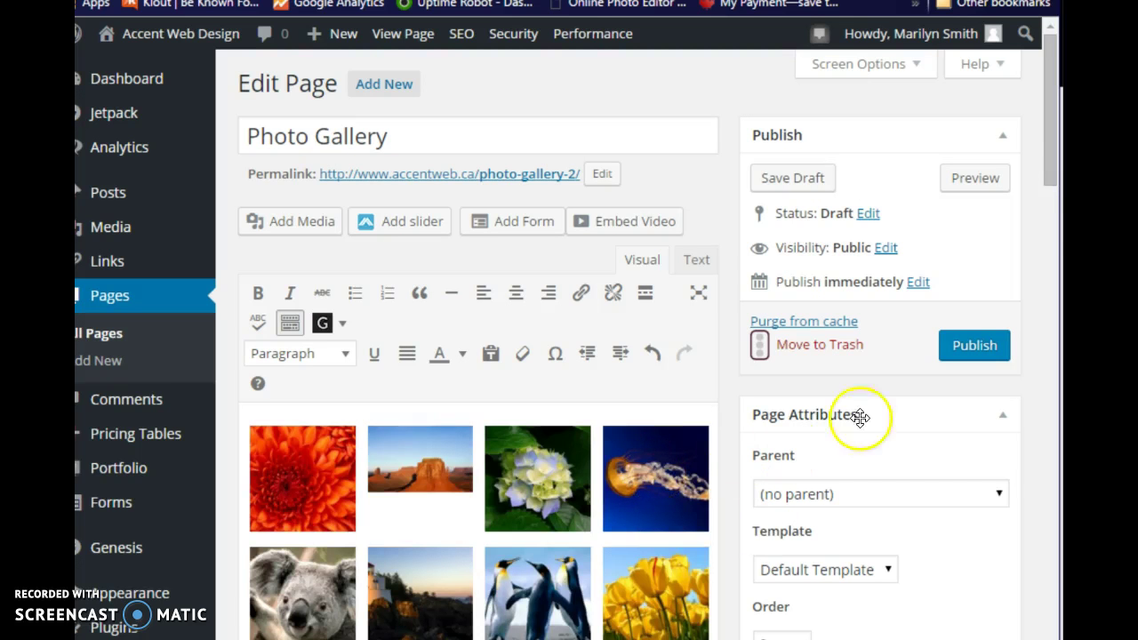
left_click_drag(1048, 153, 1048, 190)
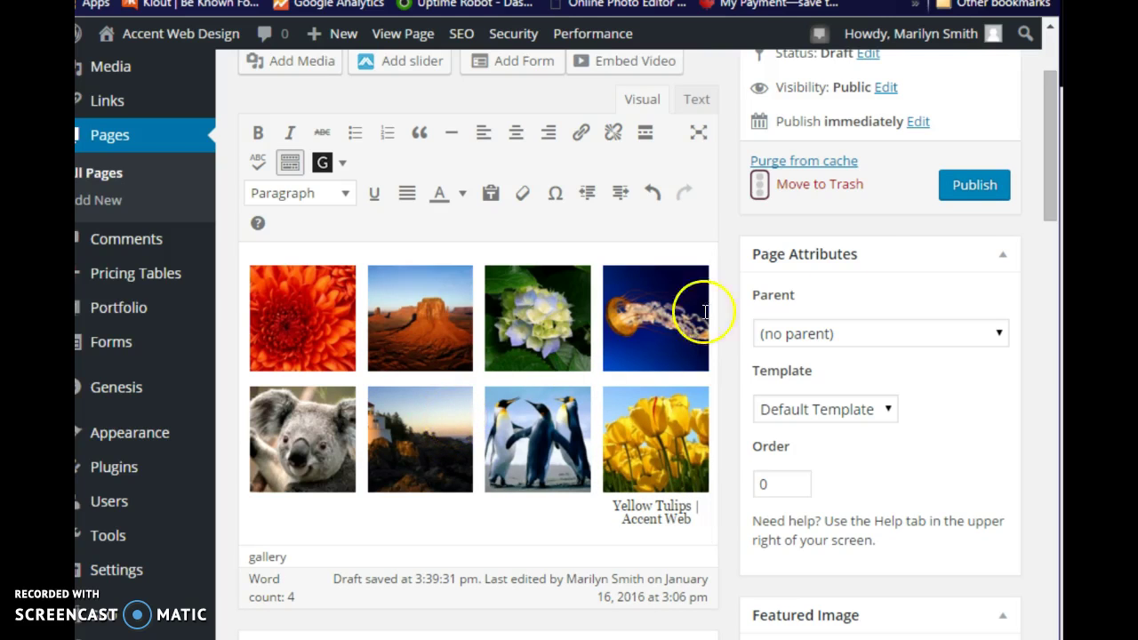
left_click(988, 184)
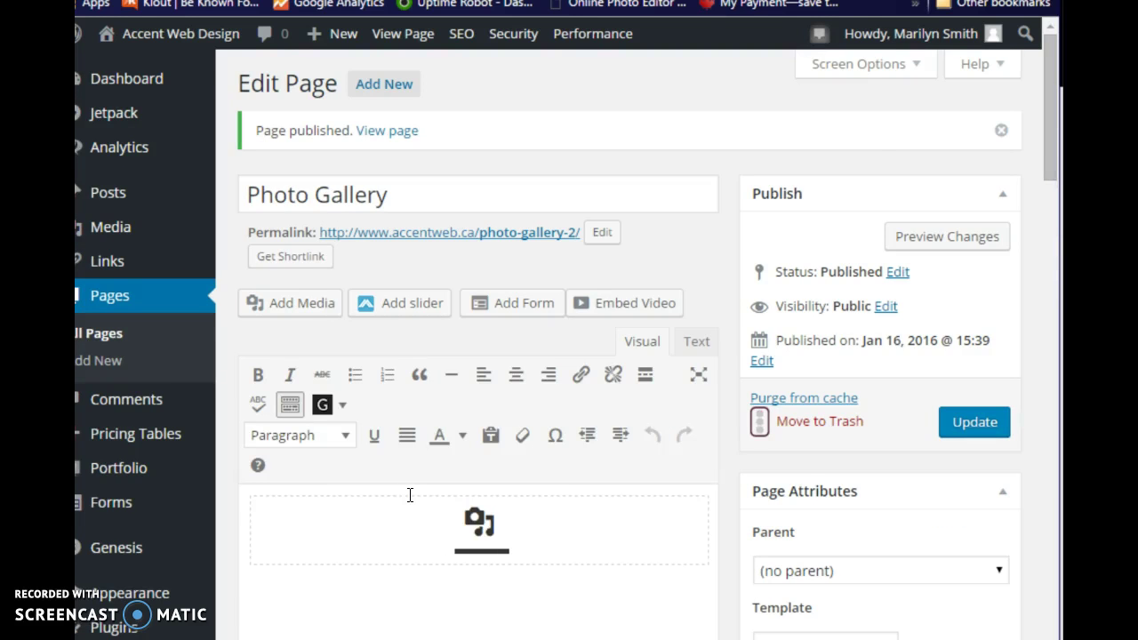
Check the gallery in the page content, then go to the live published page
scroll(594, 533, "down", 2)
scroll(594, 533, "down", 1)
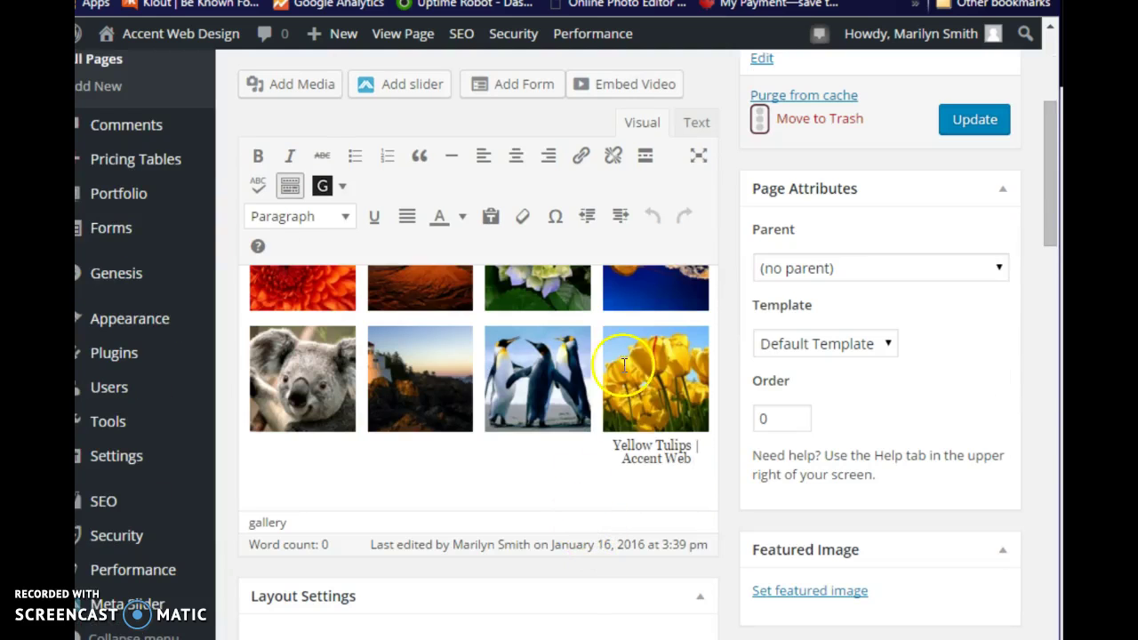
left_click(622, 364)
scroll(500, 491, "up", 2)
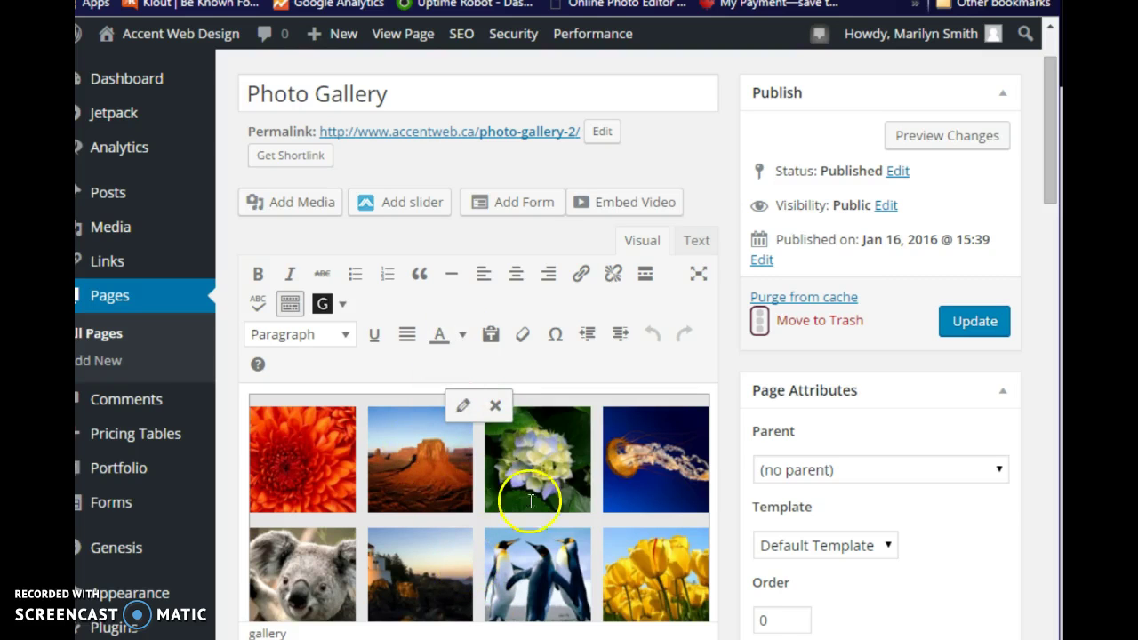
scroll(497, 524, "up", 2)
left_click(409, 37)
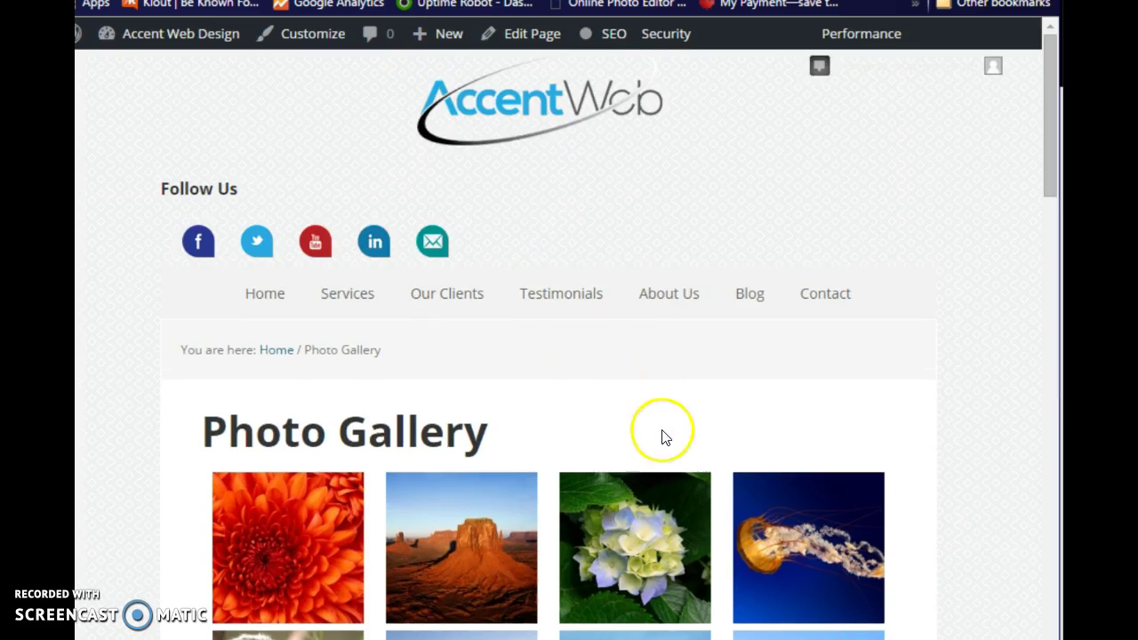
Scroll through the live four-column gallery, then return to editing the page
scroll(467, 517, "down", 2)
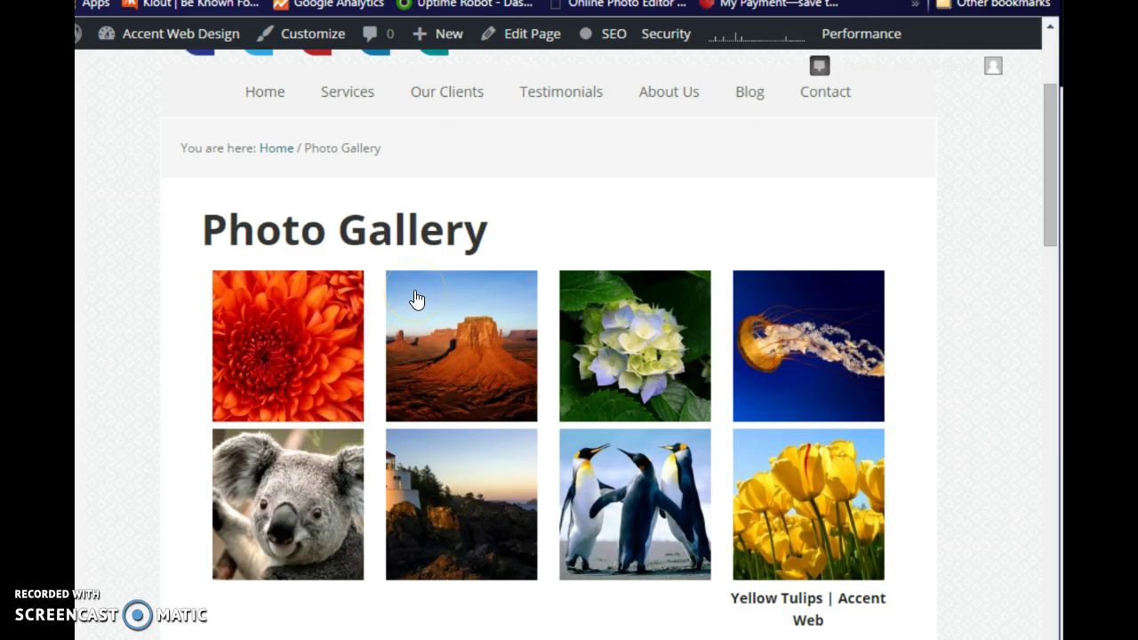
left_click(551, 38)
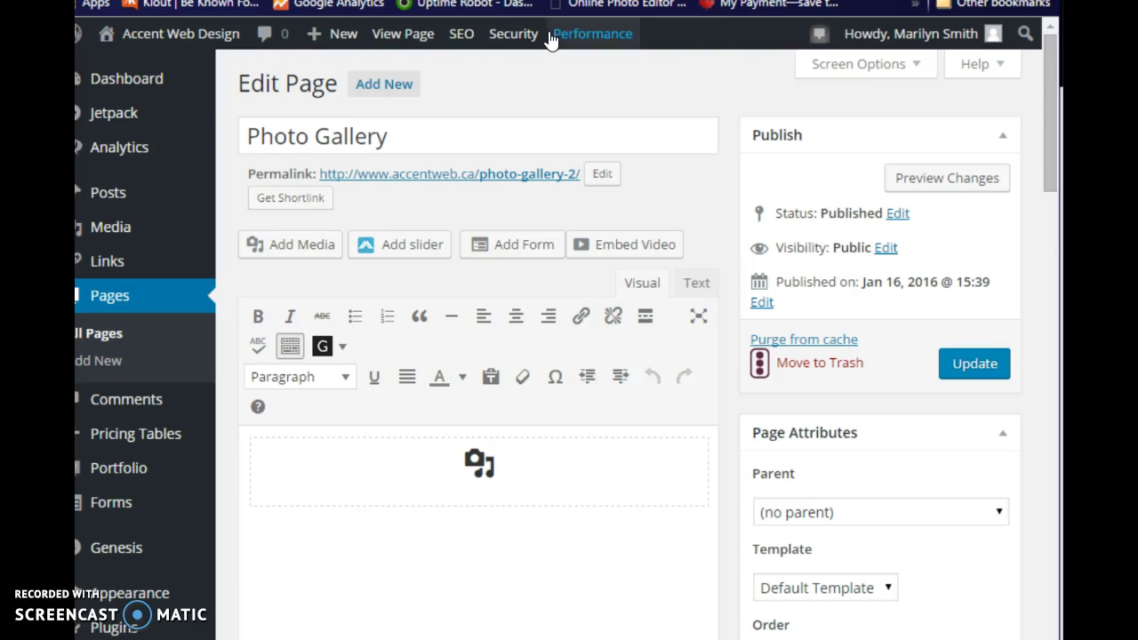
Open the gallery's edit view and remove the jellyfish photo
left_click(388, 526)
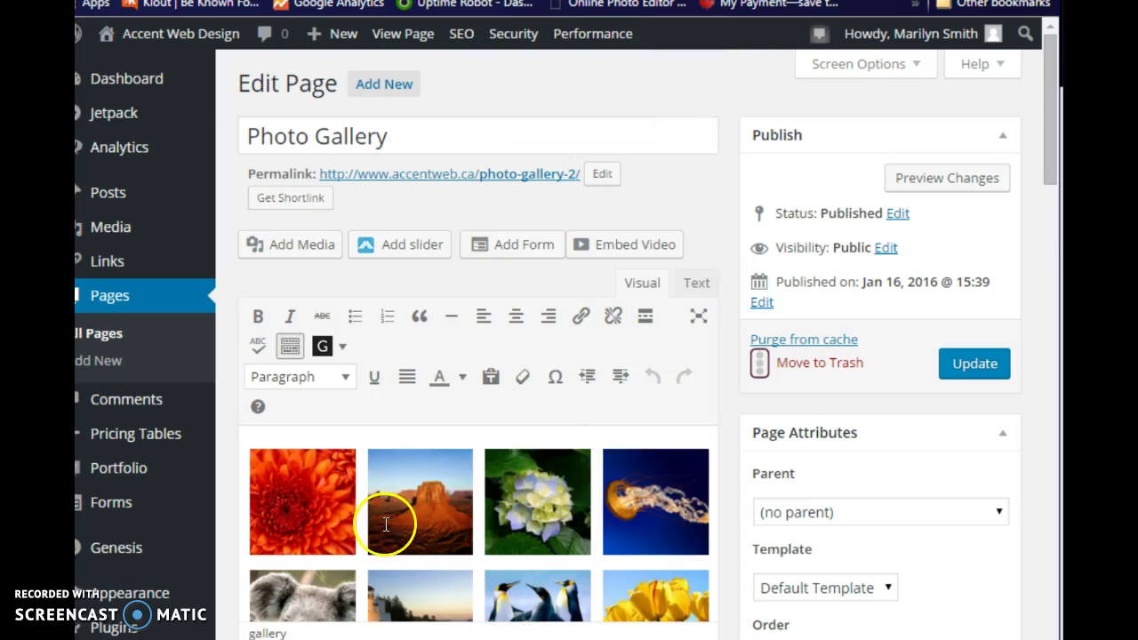
left_click(463, 448)
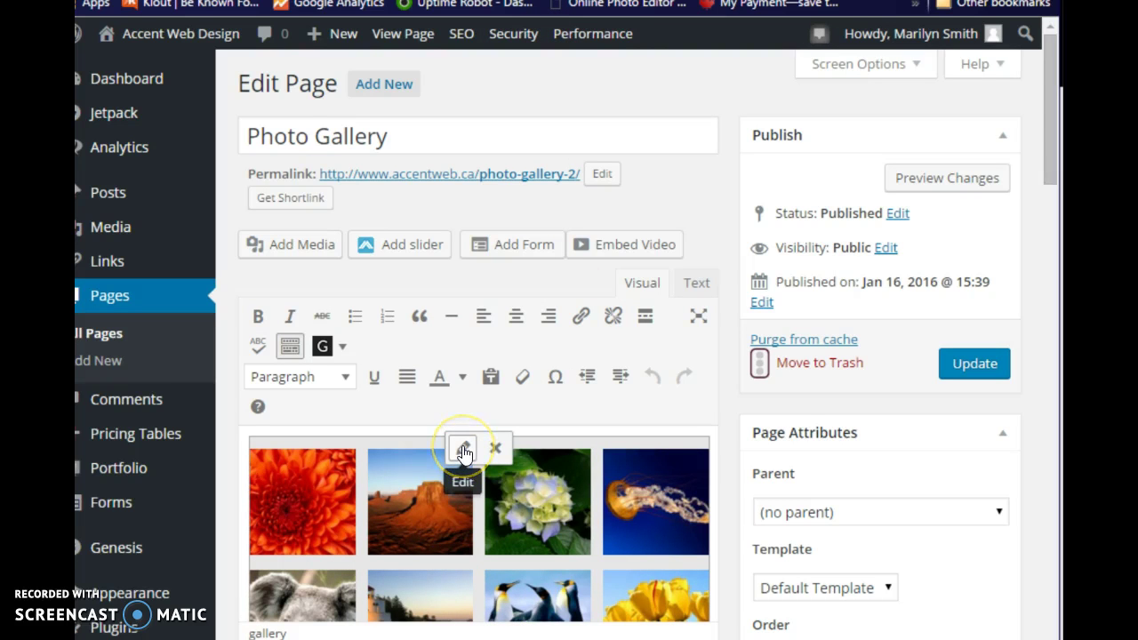
left_click(464, 449)
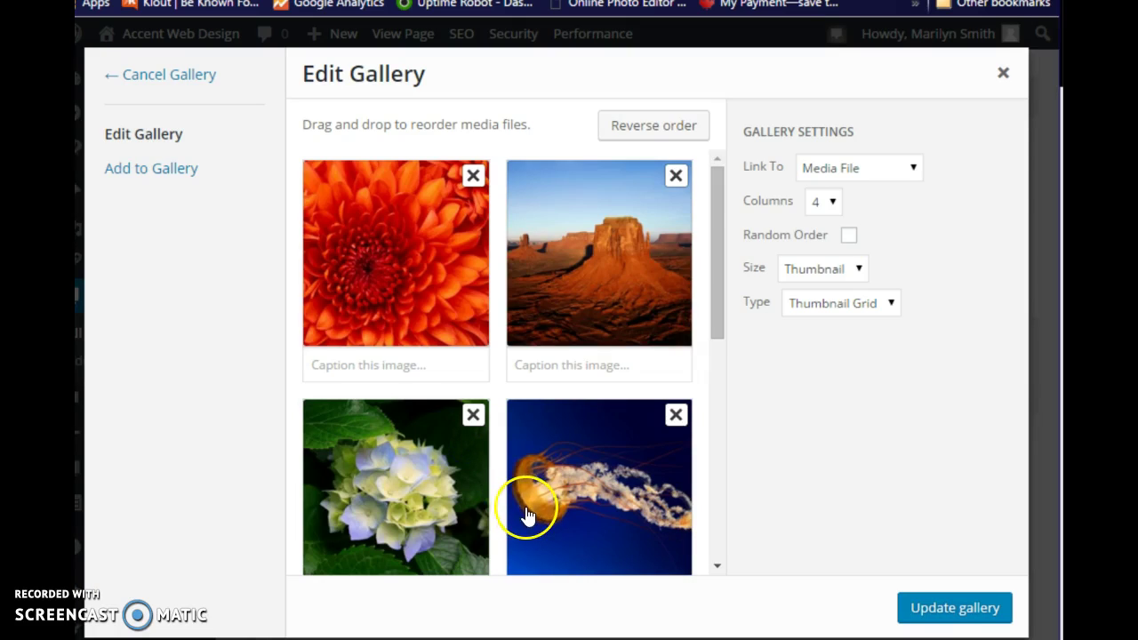
scroll(526, 513, "down", 2)
scroll(533, 507, "down", 1)
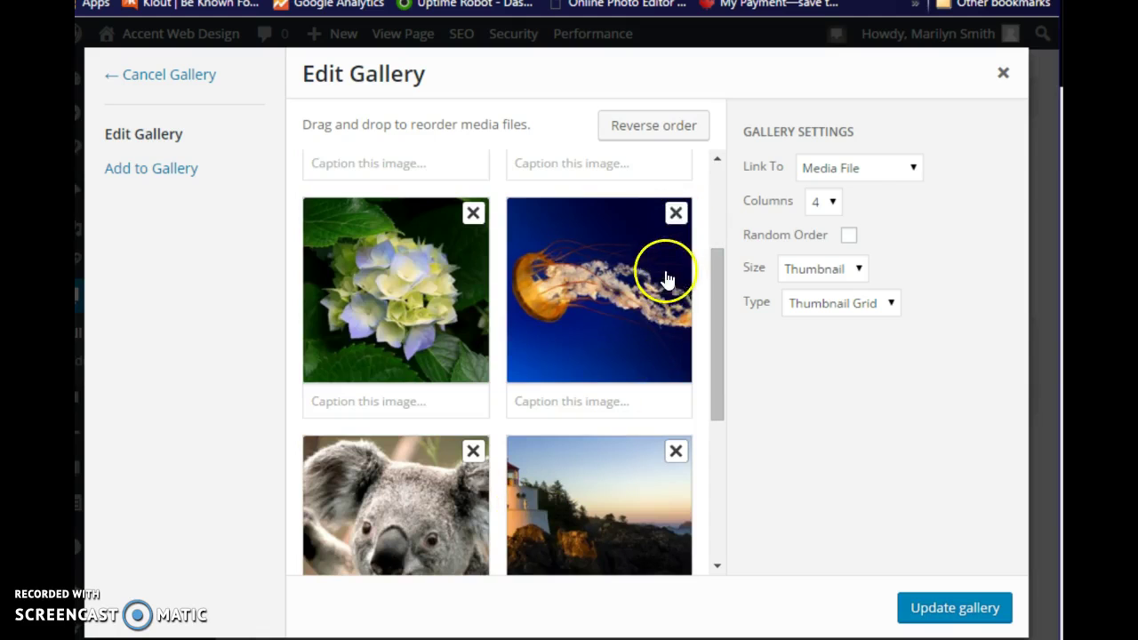
left_click(676, 215)
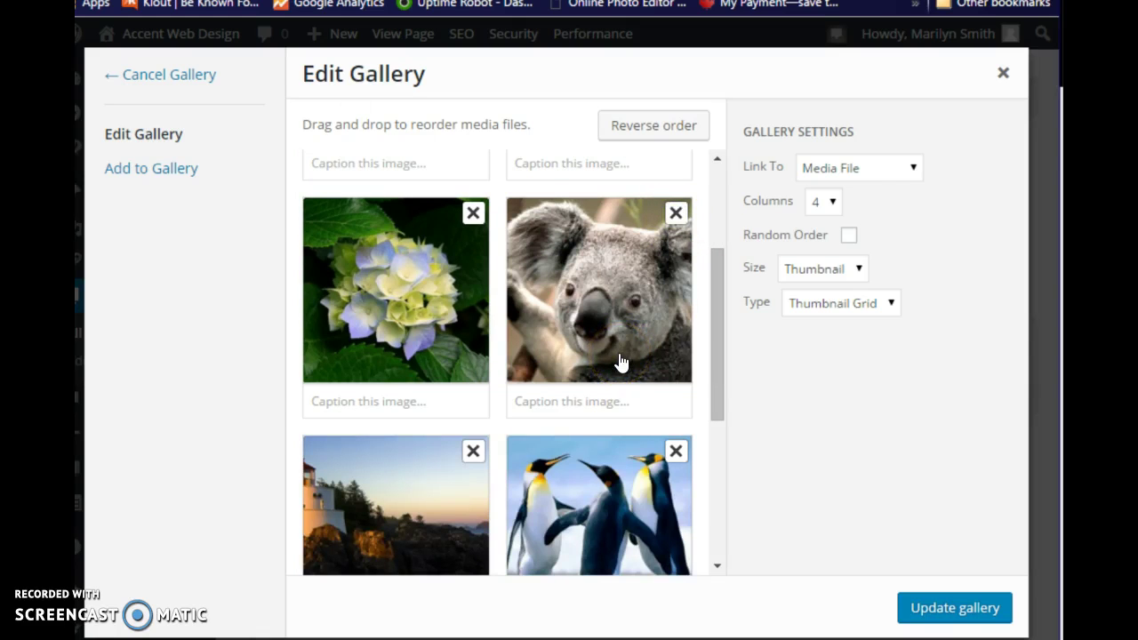
Caption the koala photo 'Koala Bear' and update the gallery
left_click(560, 399)
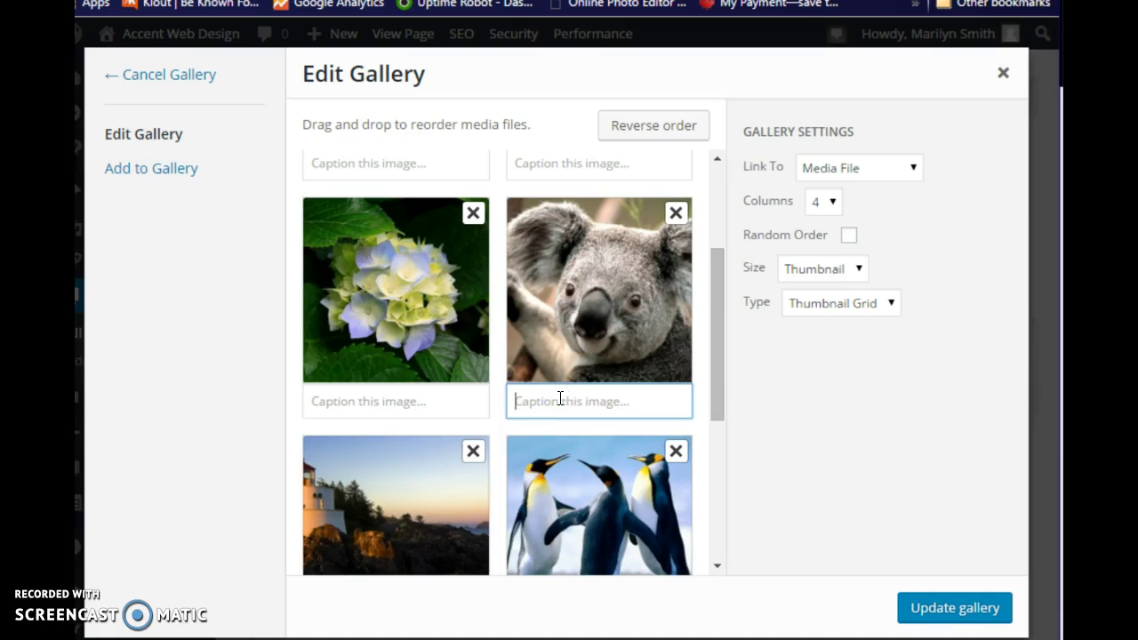
type("Koala ")
type("Bear")
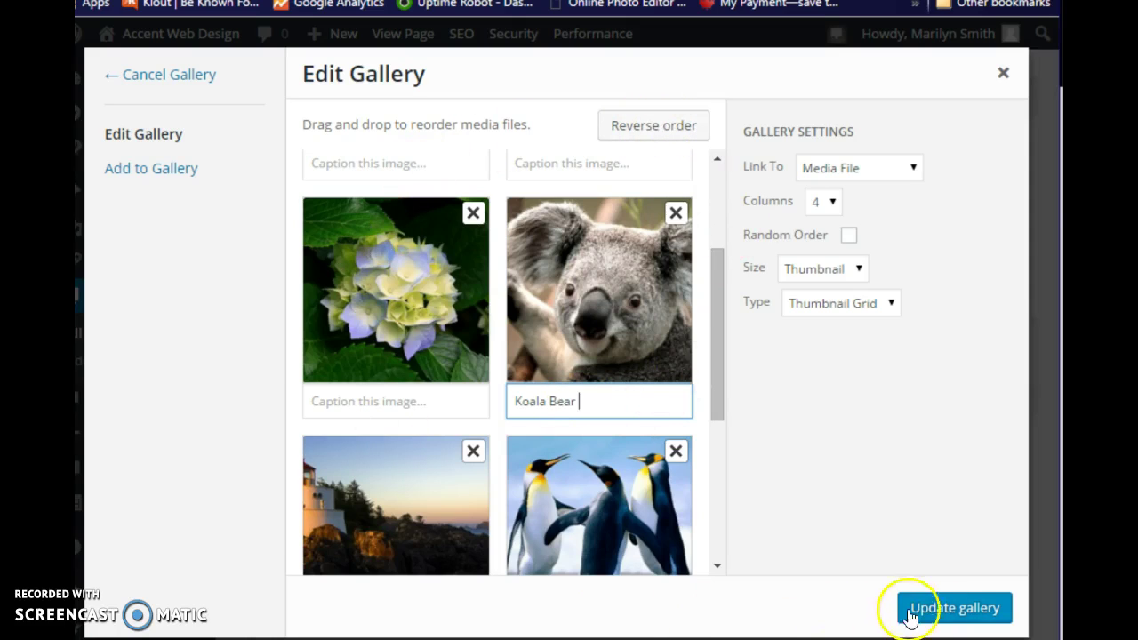
left_click(963, 610)
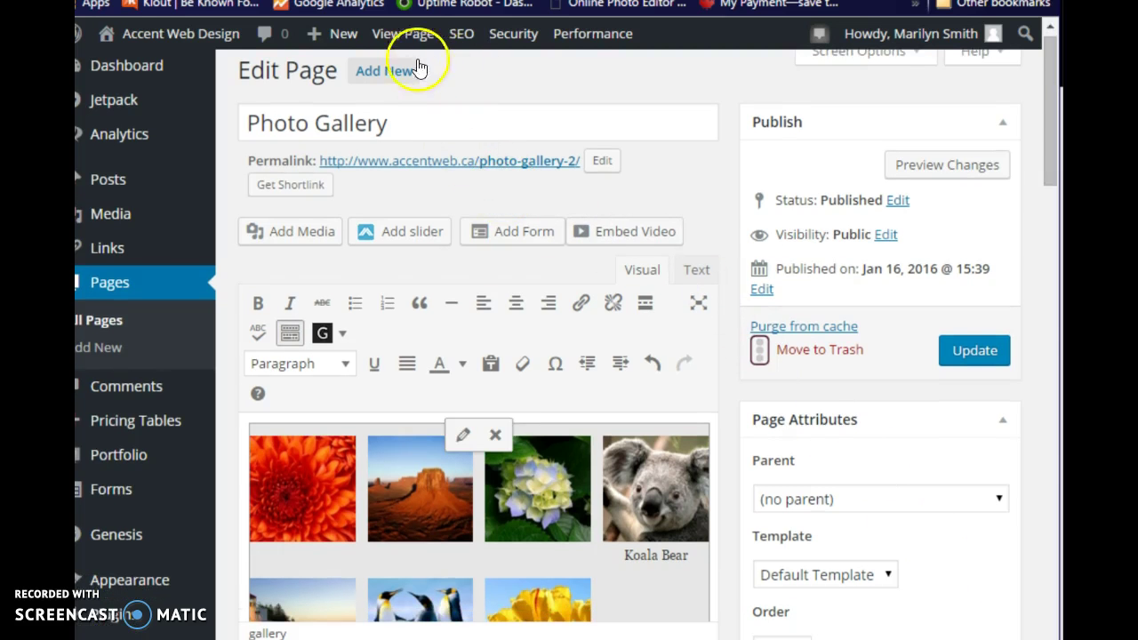
Leave the editor for the live page and scroll through its captioned photos, including Koala Bear
left_click(397, 46)
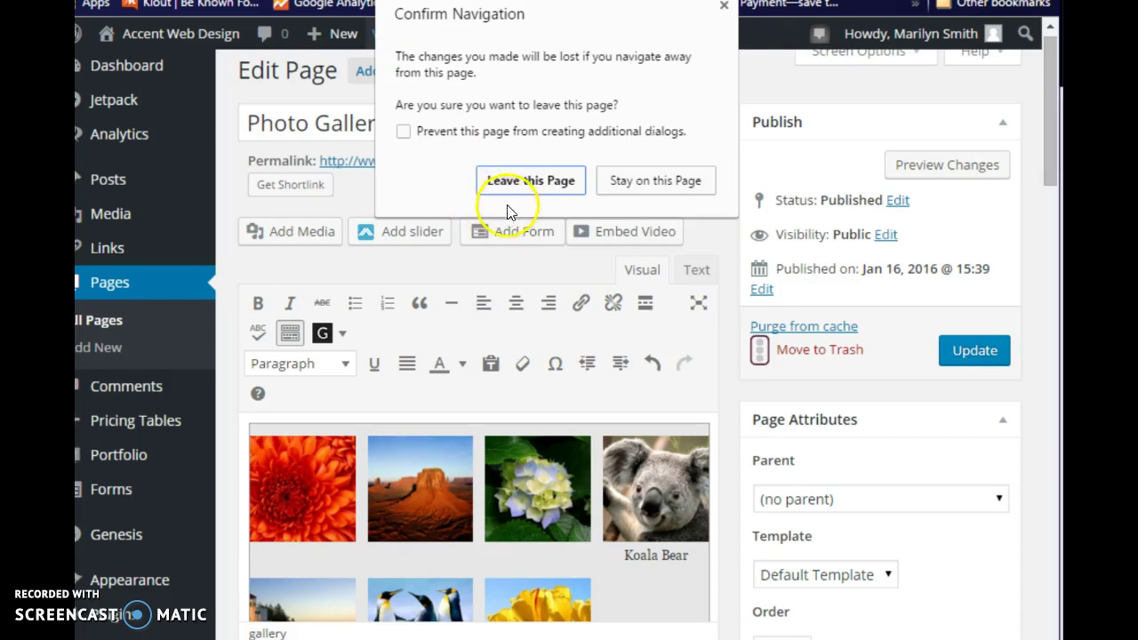
left_click(520, 191)
left_click(520, 191)
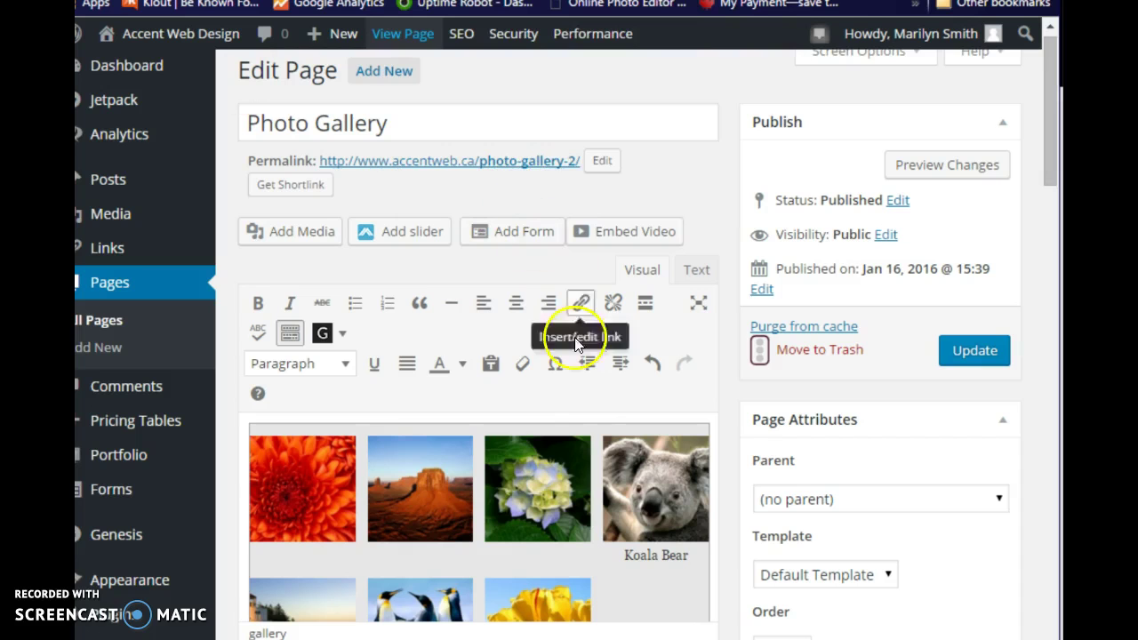
left_click(583, 411)
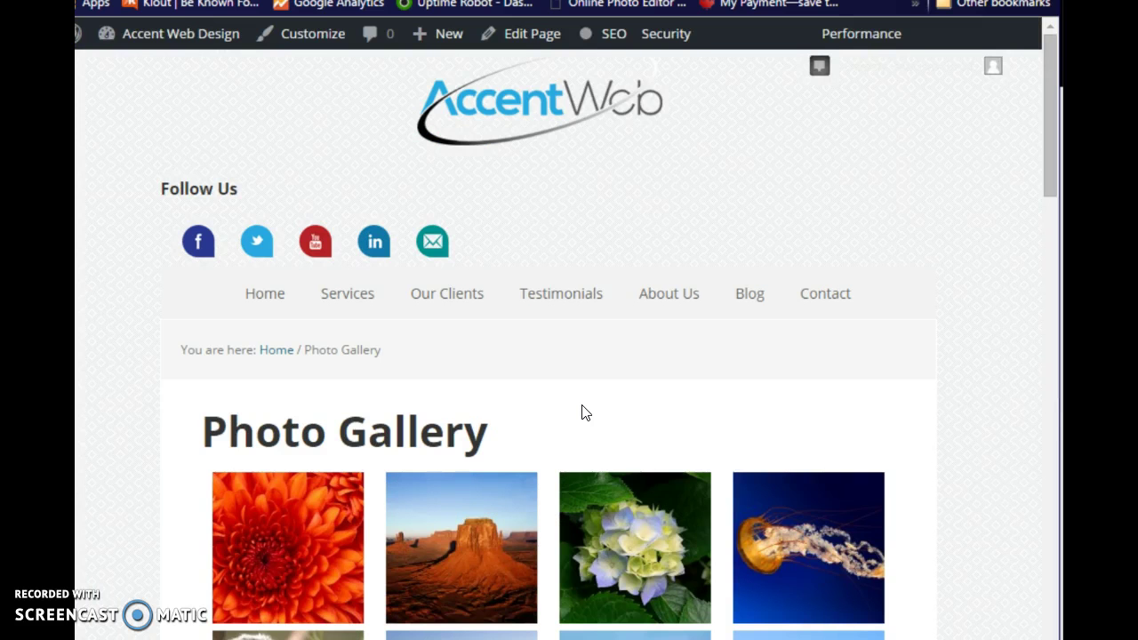
scroll(740, 487, "down", 3)
scroll(747, 498, "down", 2)
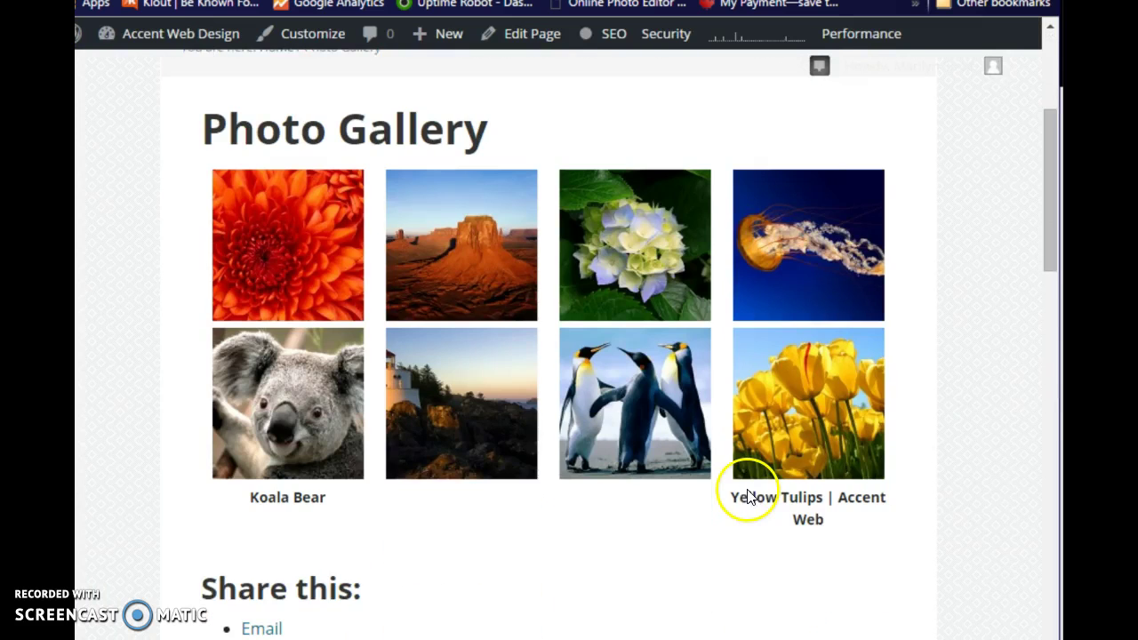
scroll(749, 498, "down", 2)
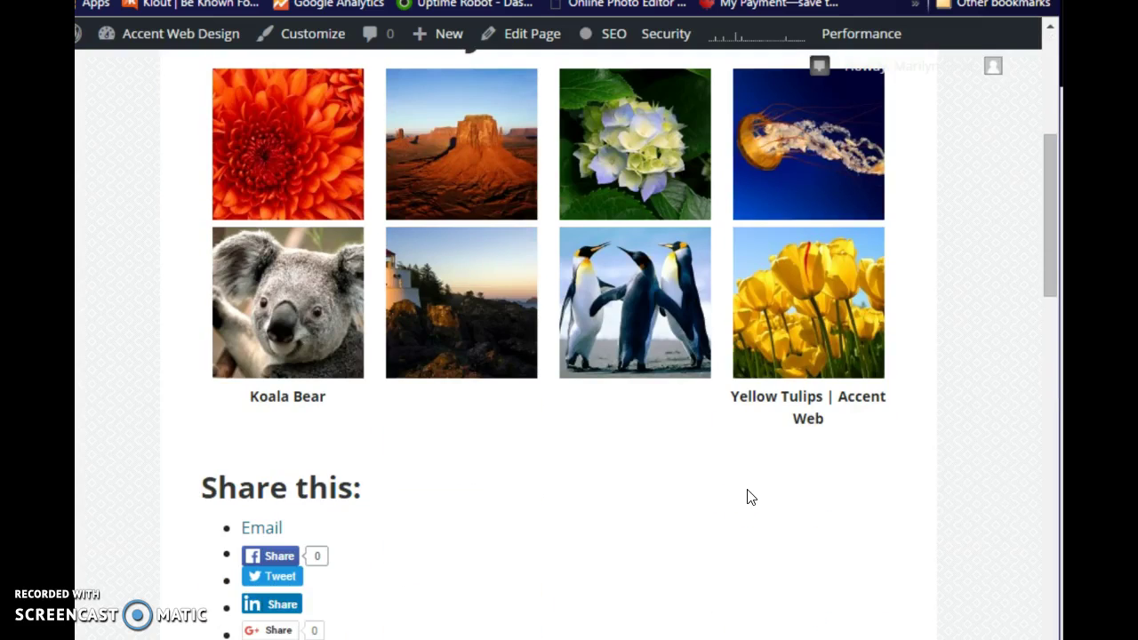
scroll(747, 498, "up", 2)
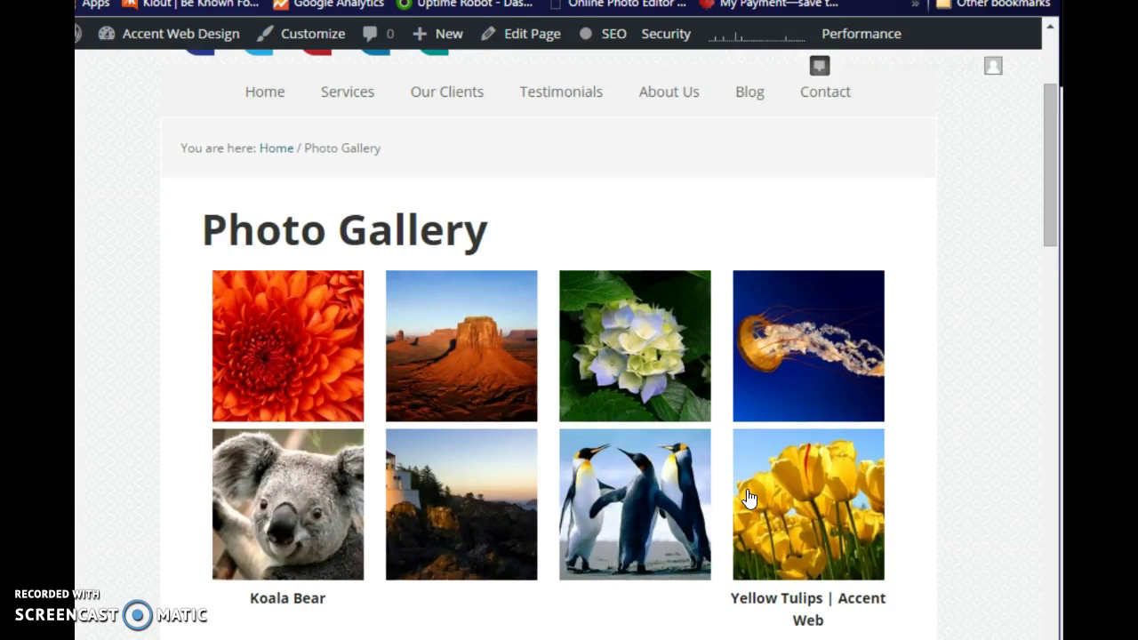